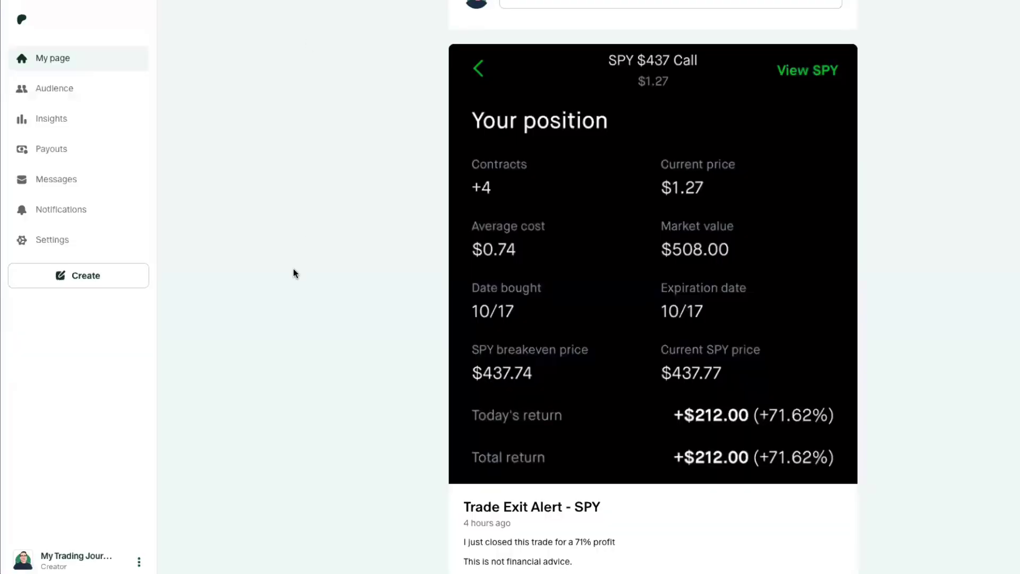
- Zoom the SPY chart in and out, then briefly open and close the Indicators list
scroll(293, 269, "up", 1)
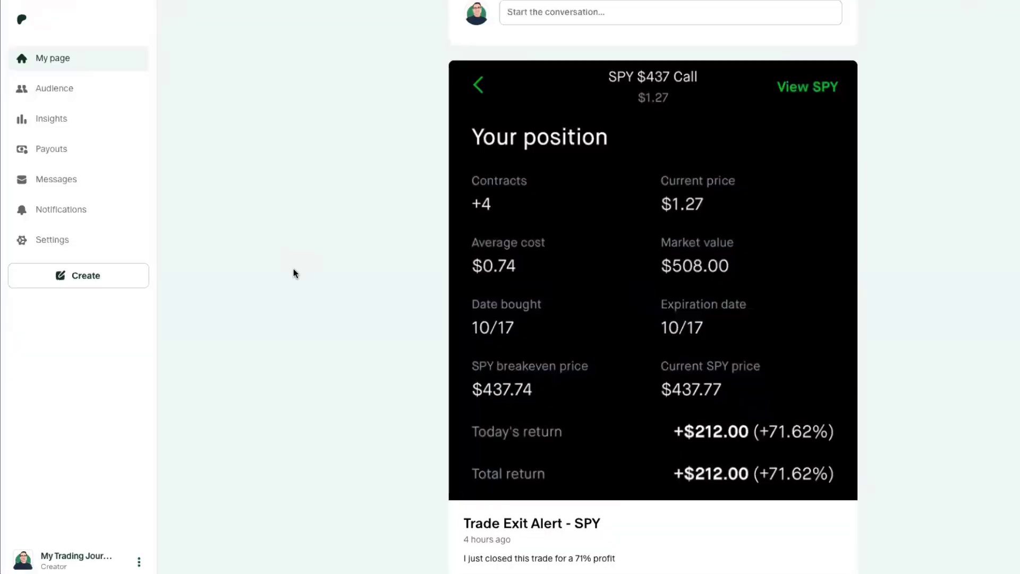
scroll(294, 268, "down", 10)
scroll(308, 243, "down", 4)
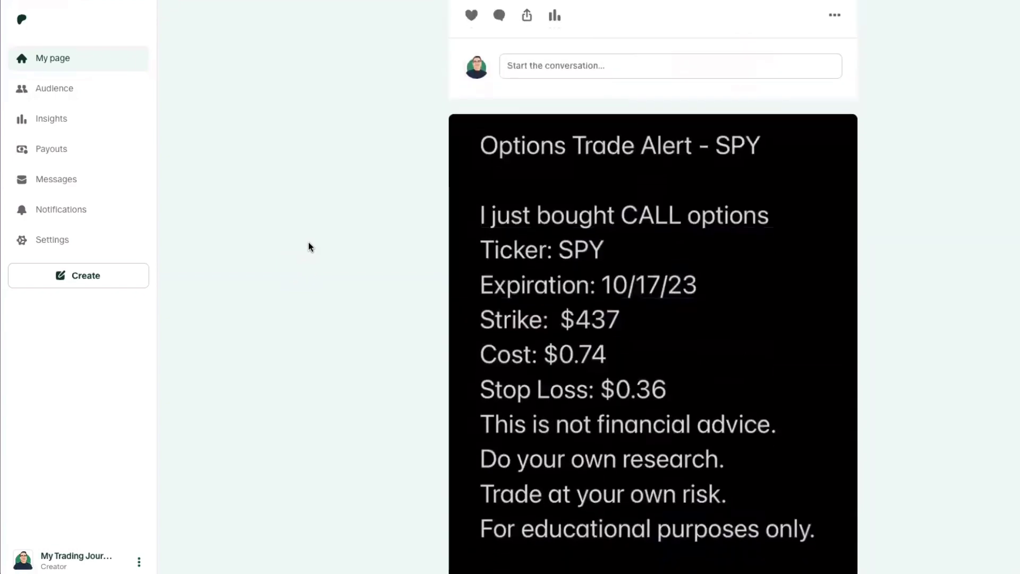
scroll(308, 243, "up", 1)
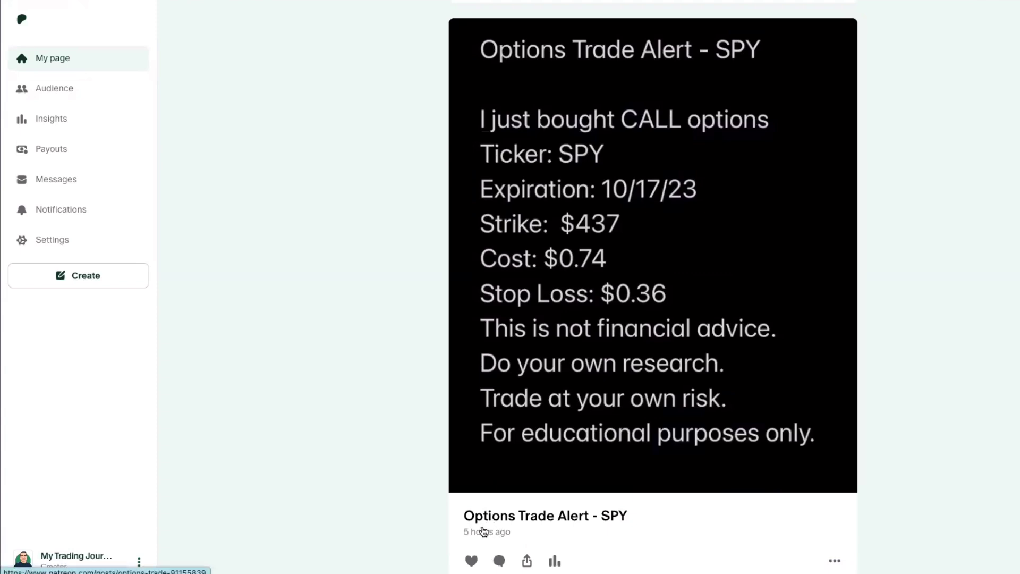
scroll(532, 350, "up", 7)
scroll(532, 356, "up", 5)
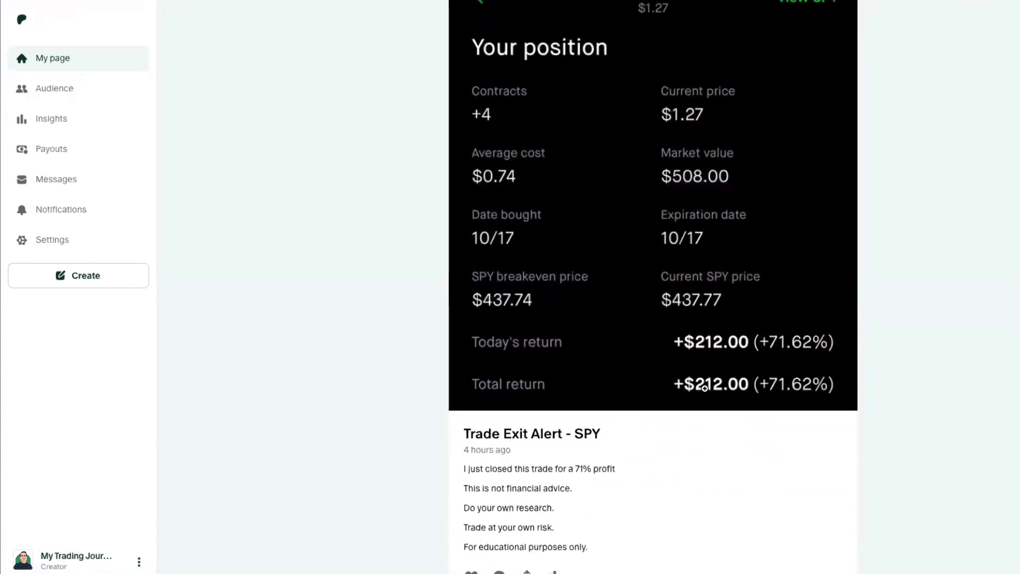
scroll(697, 385, "up", 1)
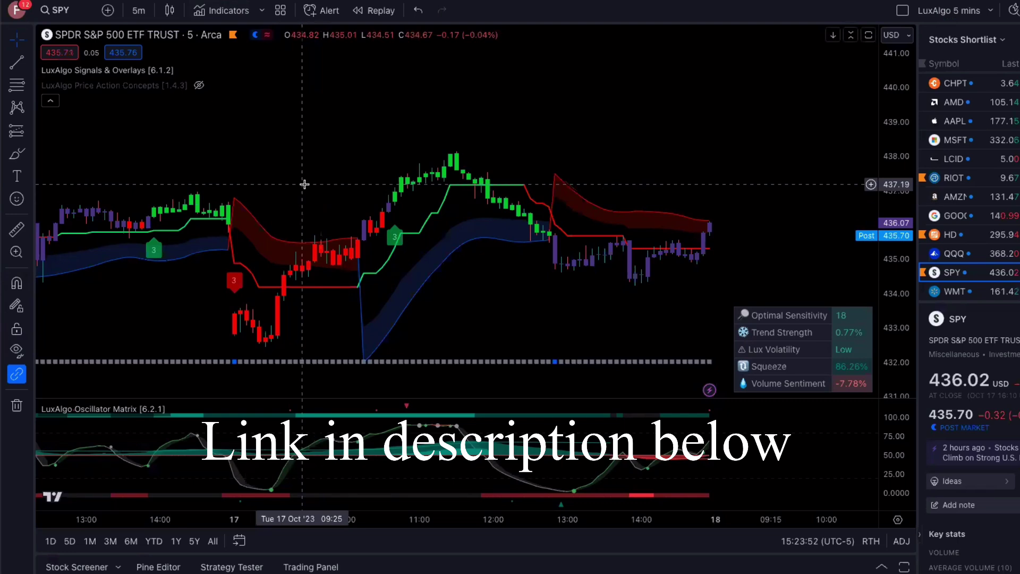
left_click(229, 12)
key("Escape")
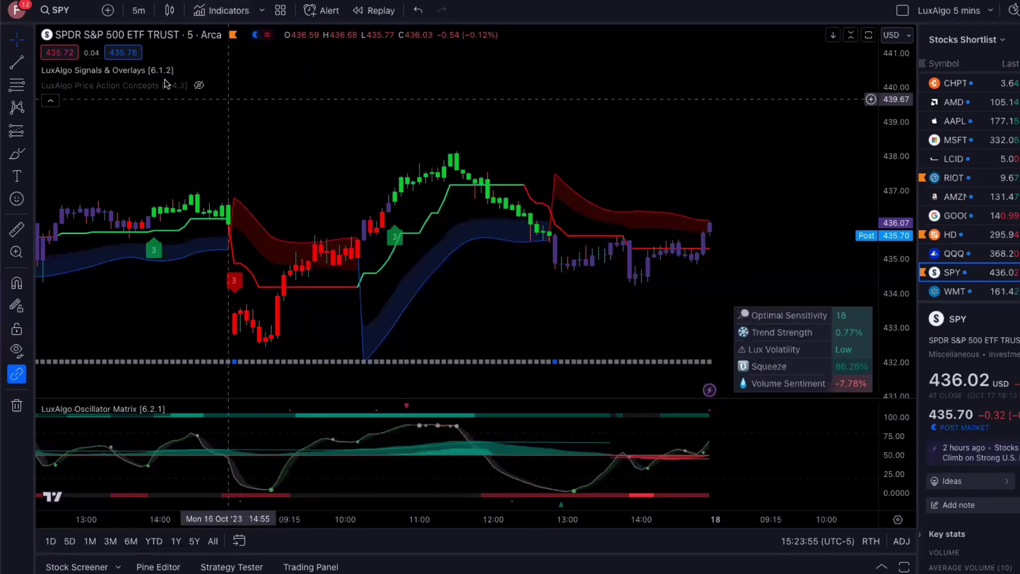
- Hide and reshow LuxAlgo Signals & Overlays, then pan to earlier bars and back
left_click(185, 70)
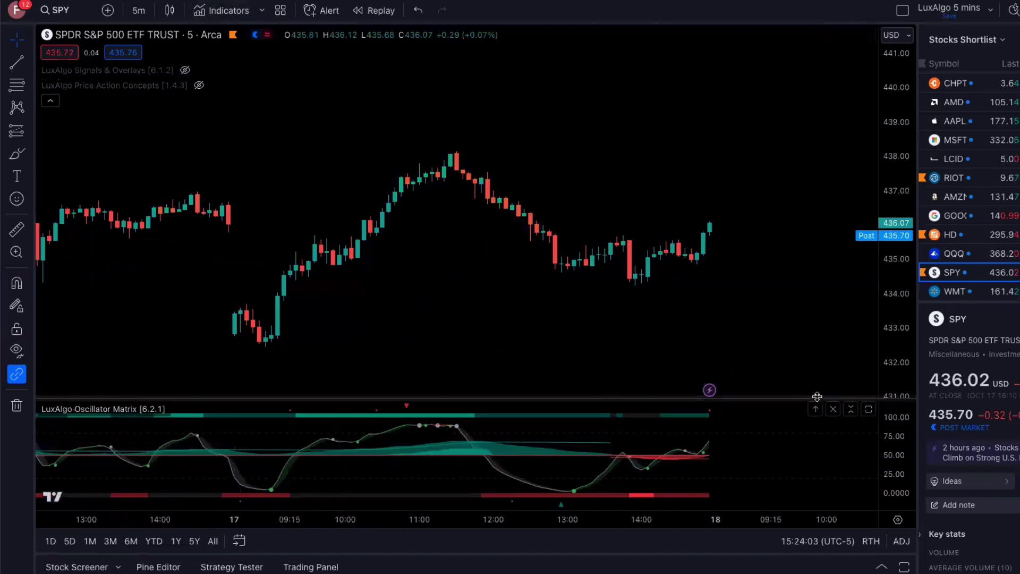
mouse_move(153, 89)
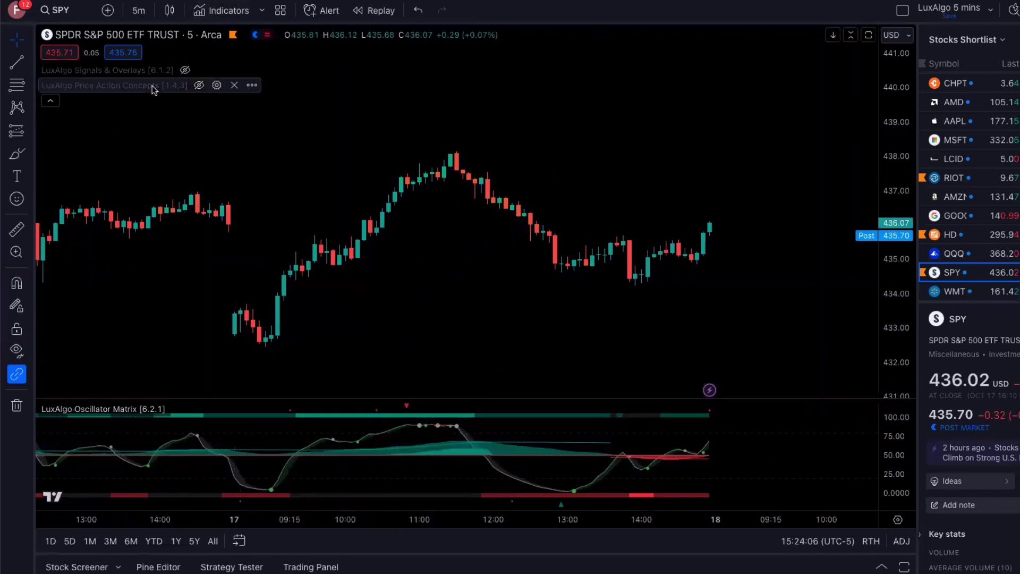
left_click(185, 70)
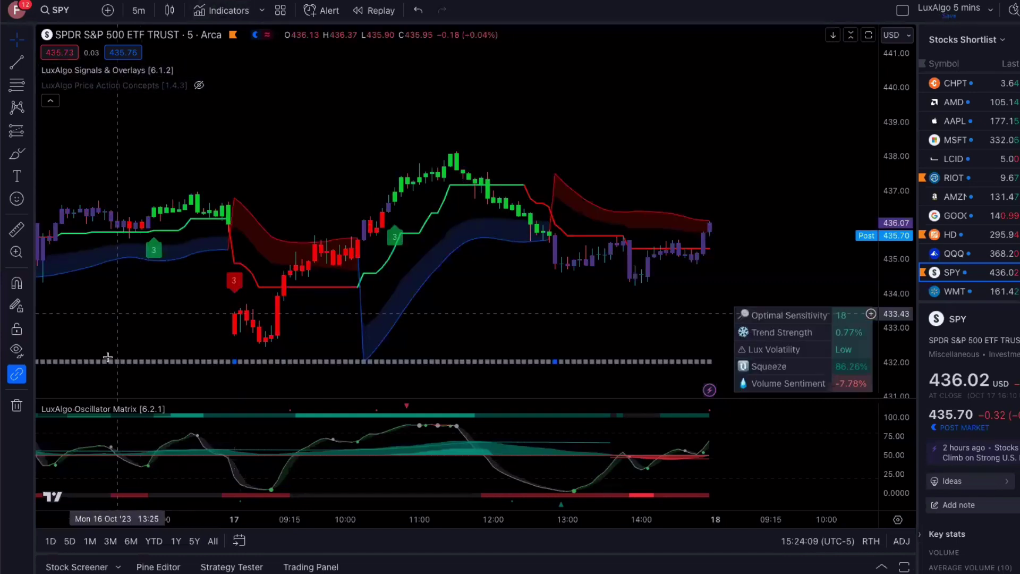
mouse_move(158, 416)
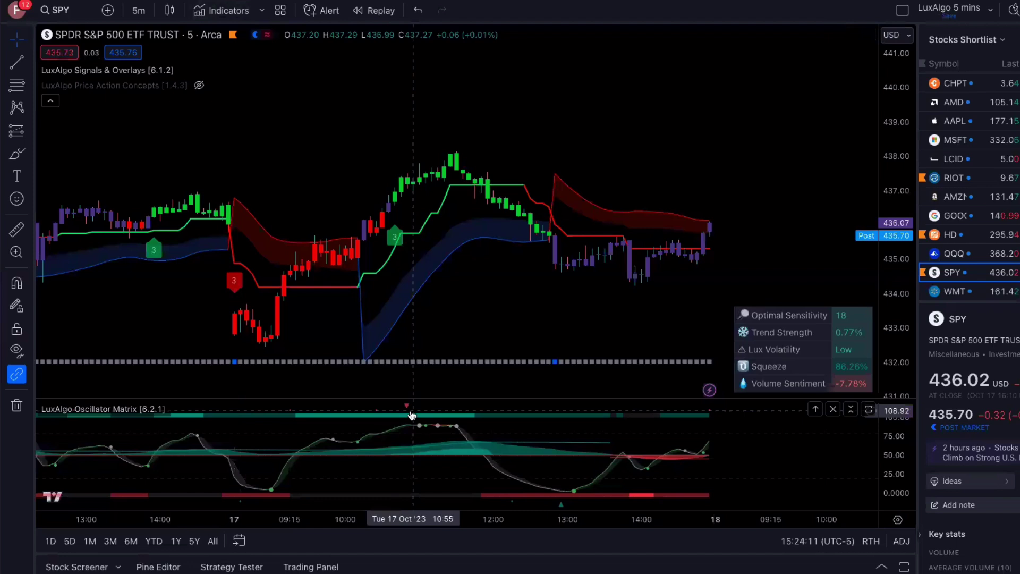
left_click_drag(529, 317, 579, 316)
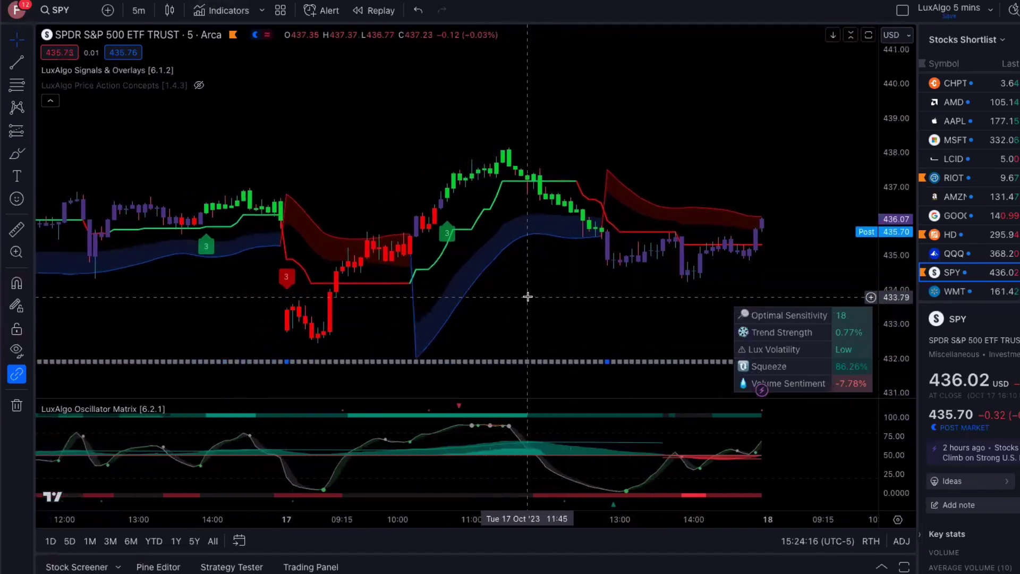
left_click_drag(528, 296, 463, 303)
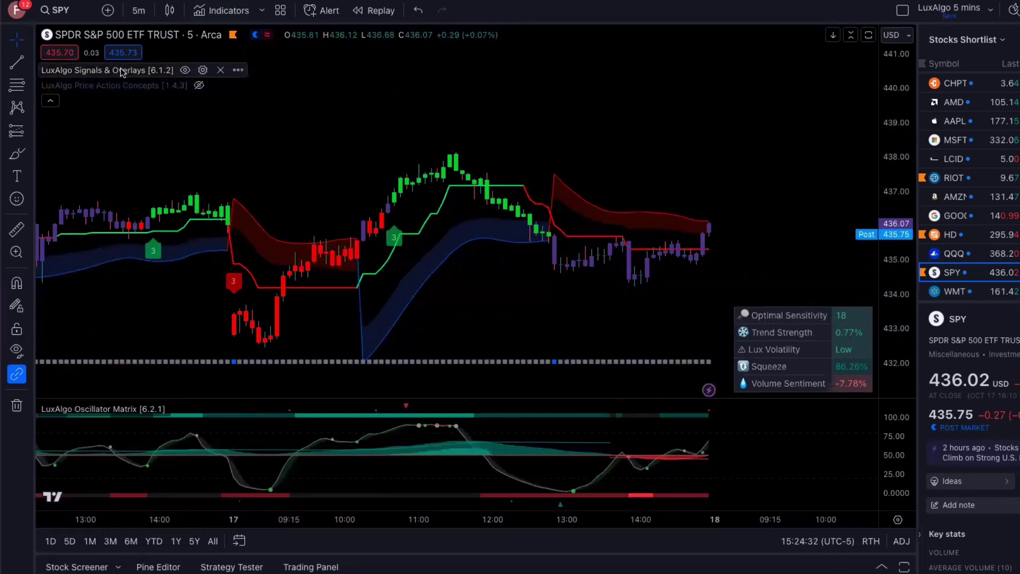
- Open the Signals & Overlays settings from the gear icon on its legend
left_click(220, 12)
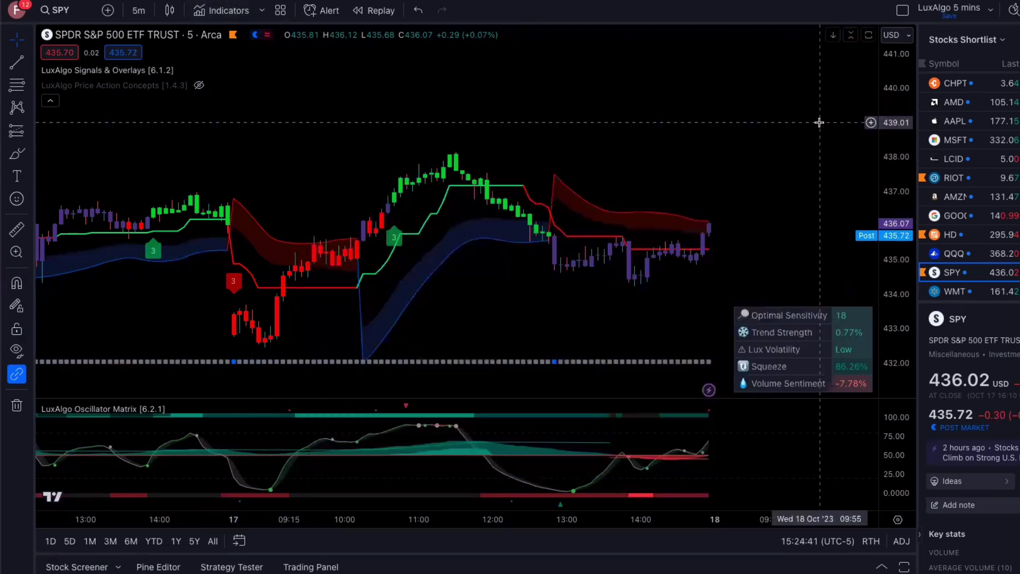
left_click(818, 122)
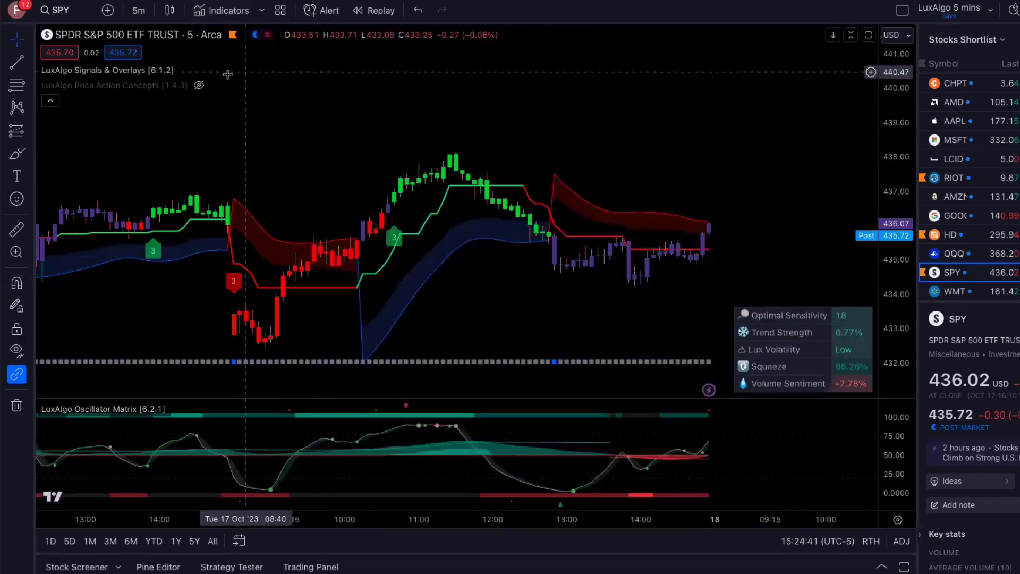
left_click(203, 70)
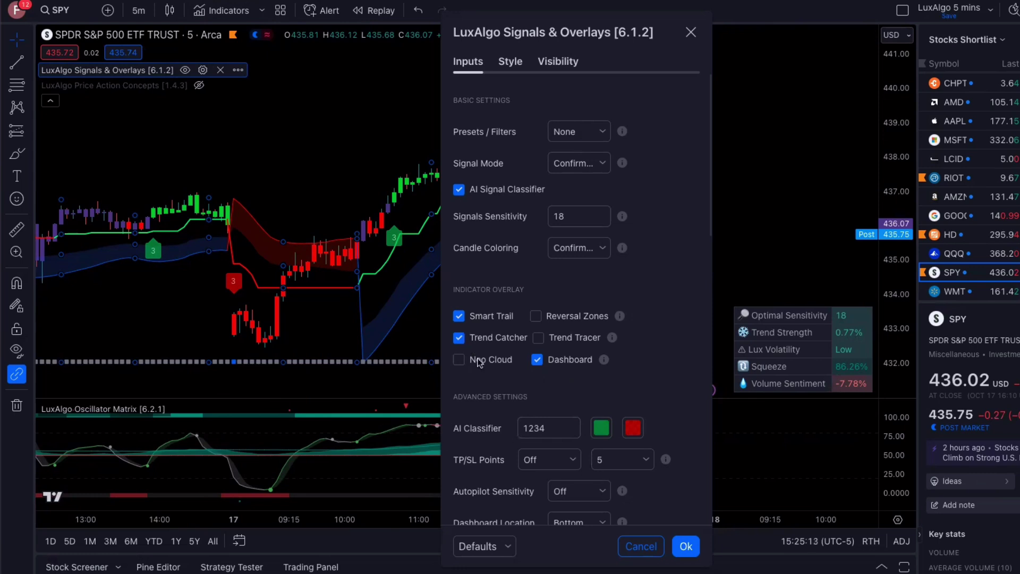
- Confirm the indicator settings with Ok and slightly resize the oscillator pane
left_click(685, 547)
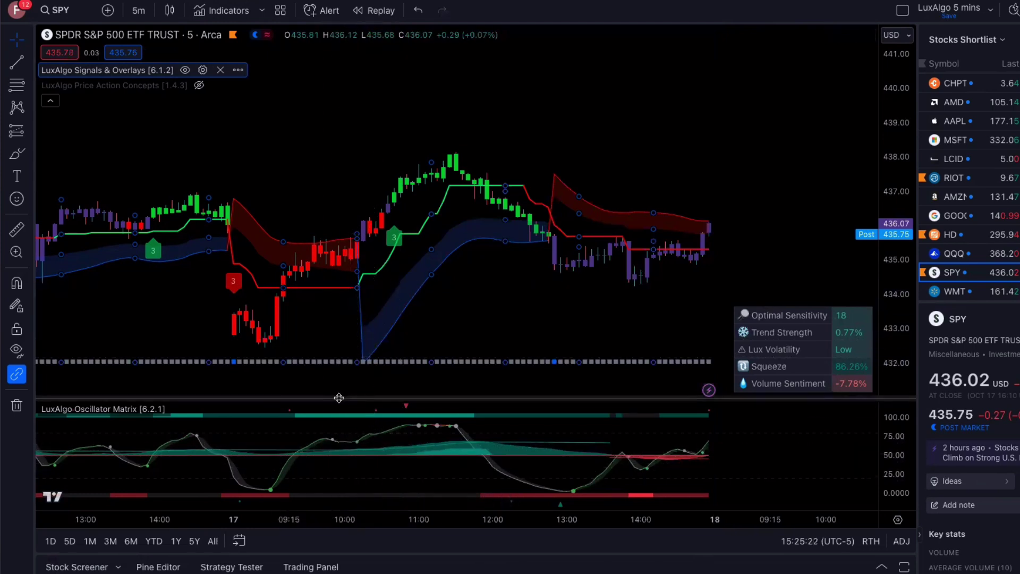
left_click_drag(339, 397, 359, 403)
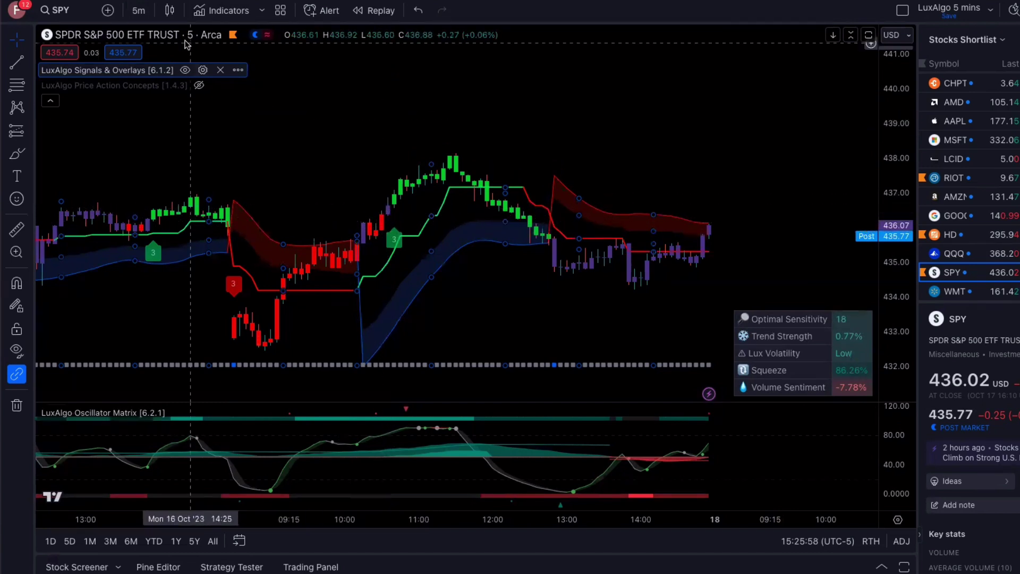
left_click(139, 11)
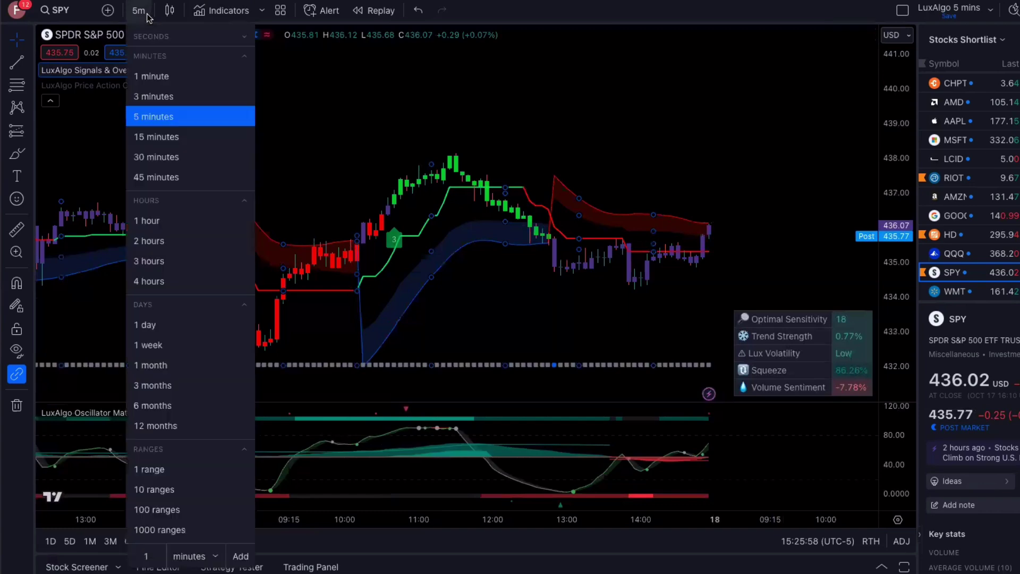
left_click(151, 97)
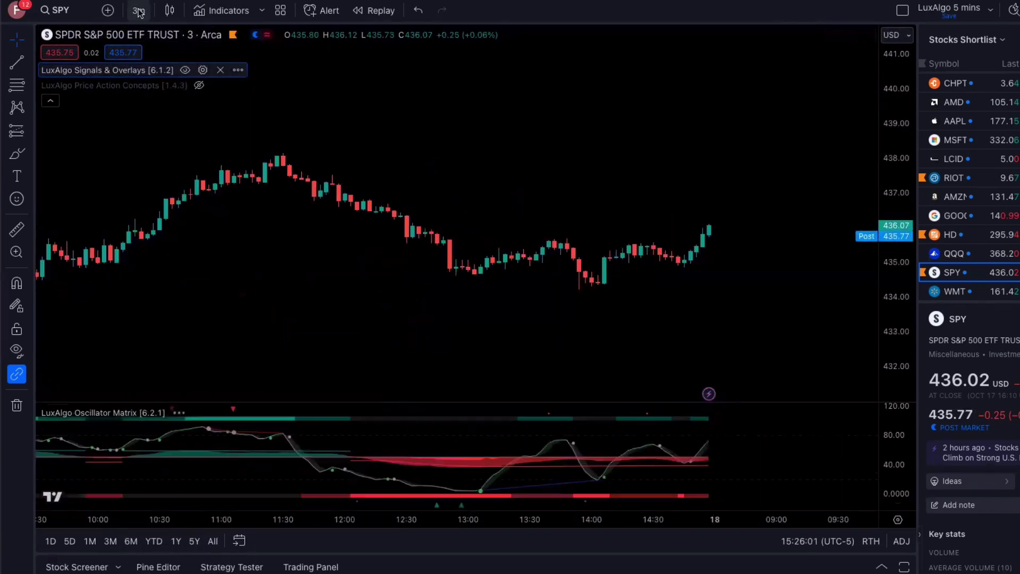
left_click(139, 11)
left_click(144, 116)
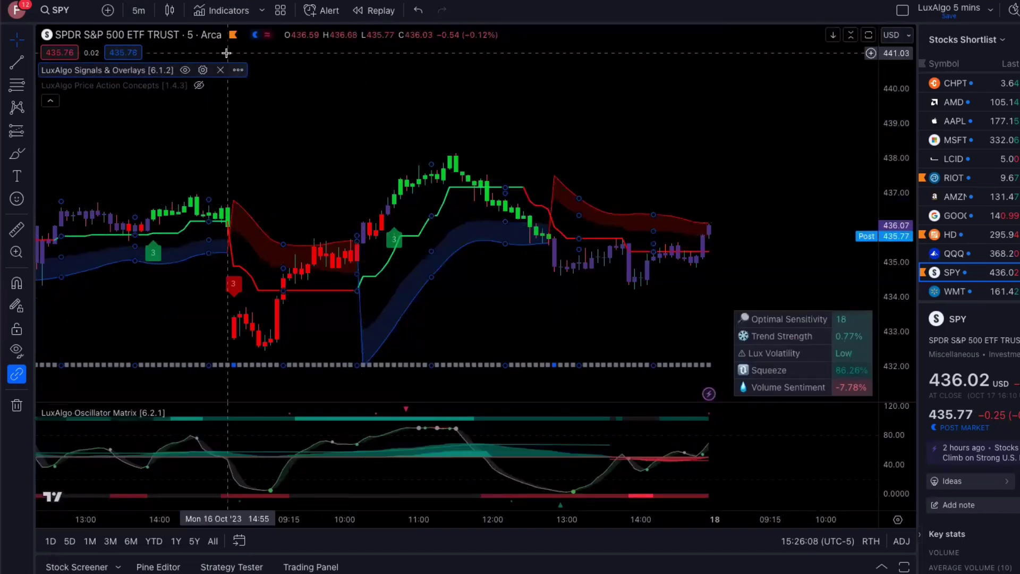
left_click(139, 10)
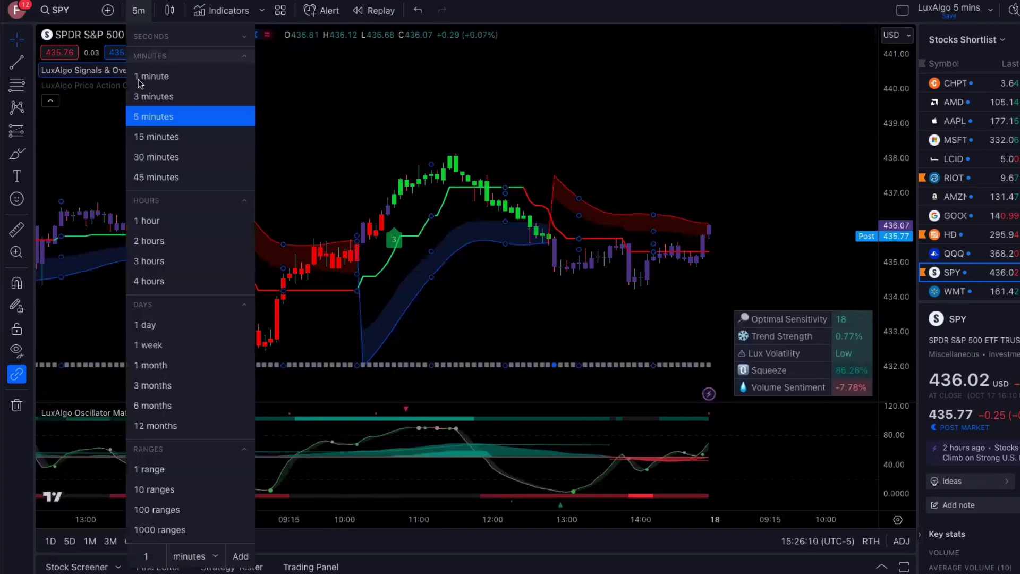
left_click(138, 96)
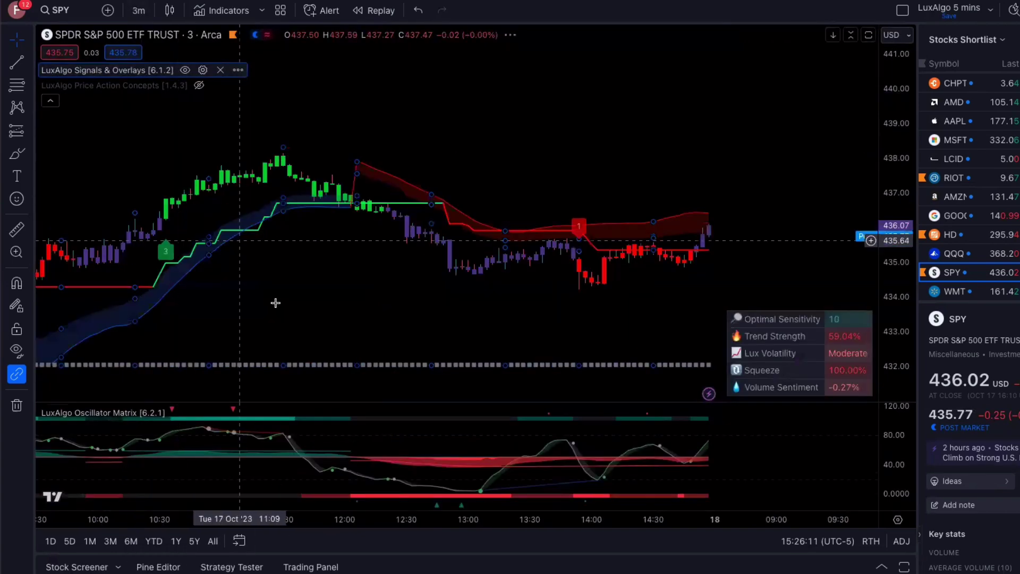
left_click_drag(273, 299, 426, 305)
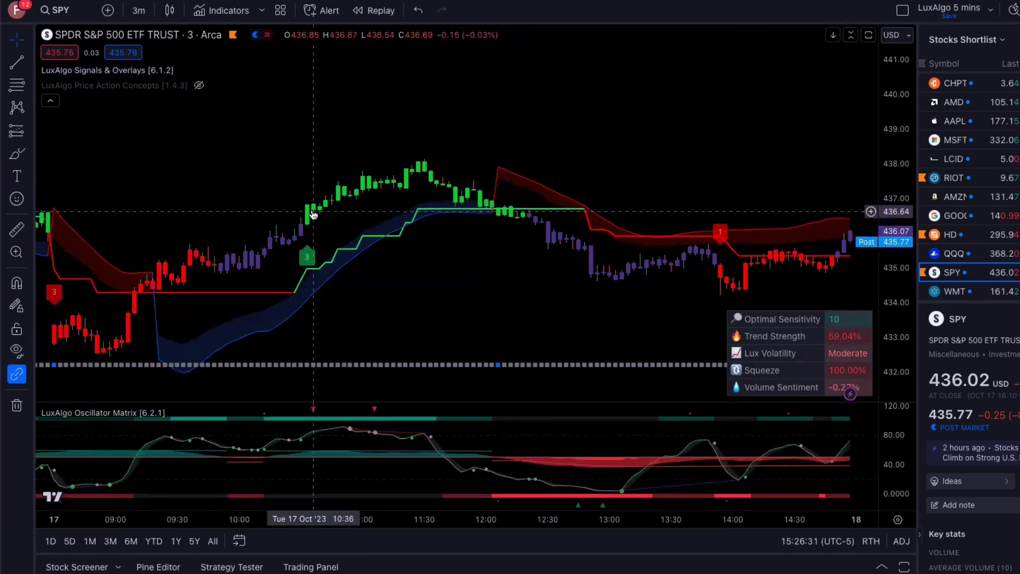
left_click(138, 14)
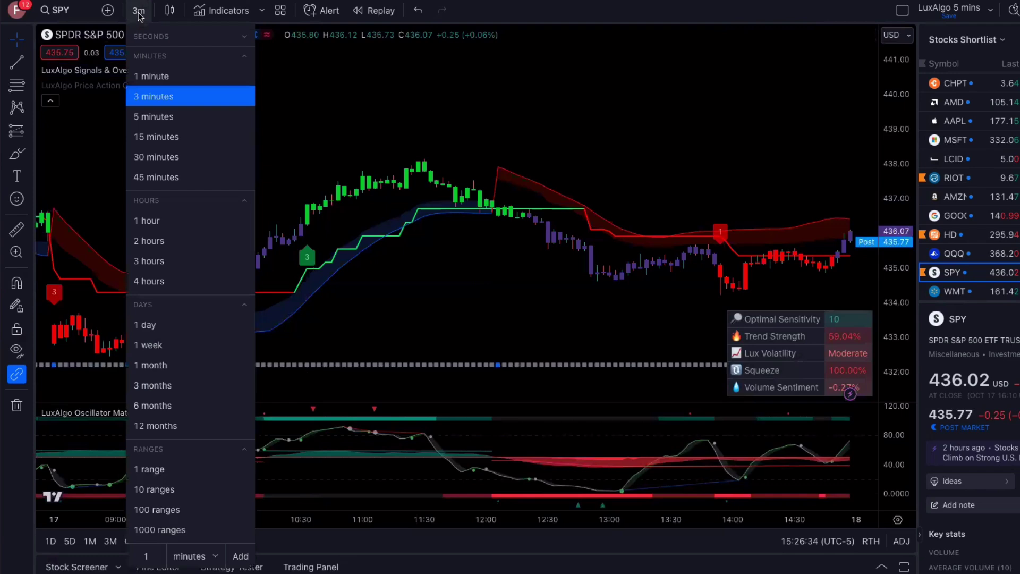
left_click(147, 118)
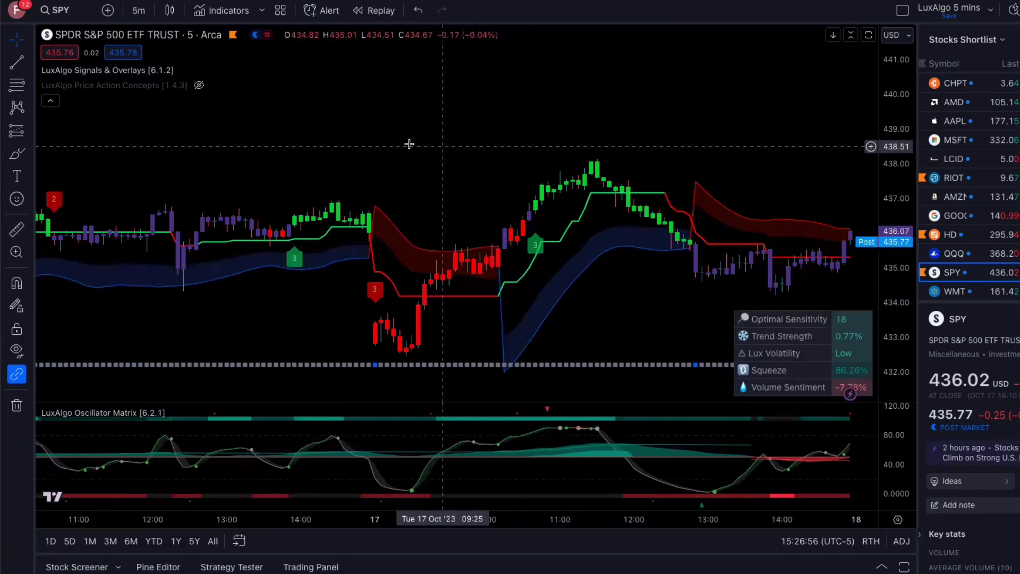
left_click(183, 70)
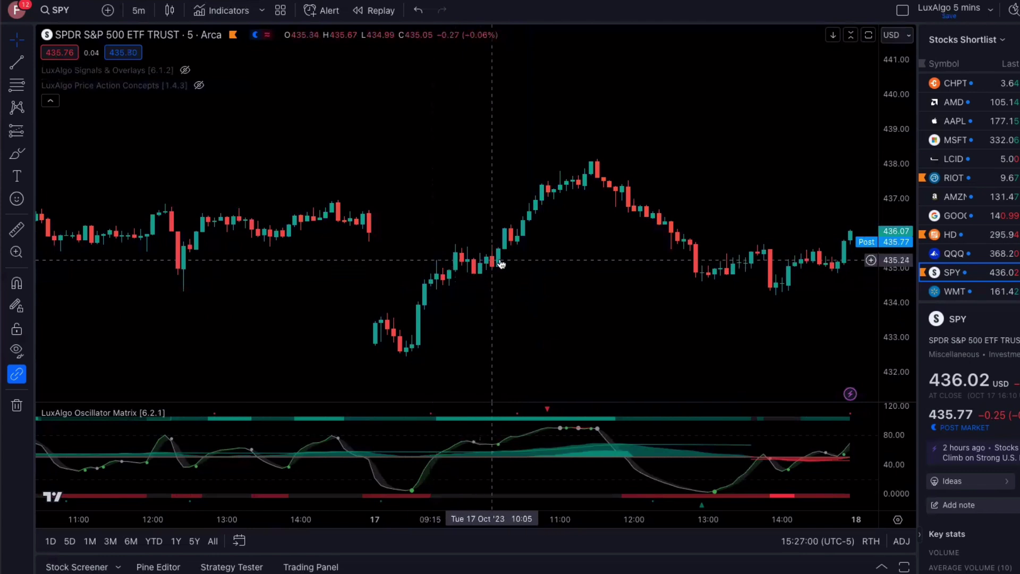
left_click(185, 70)
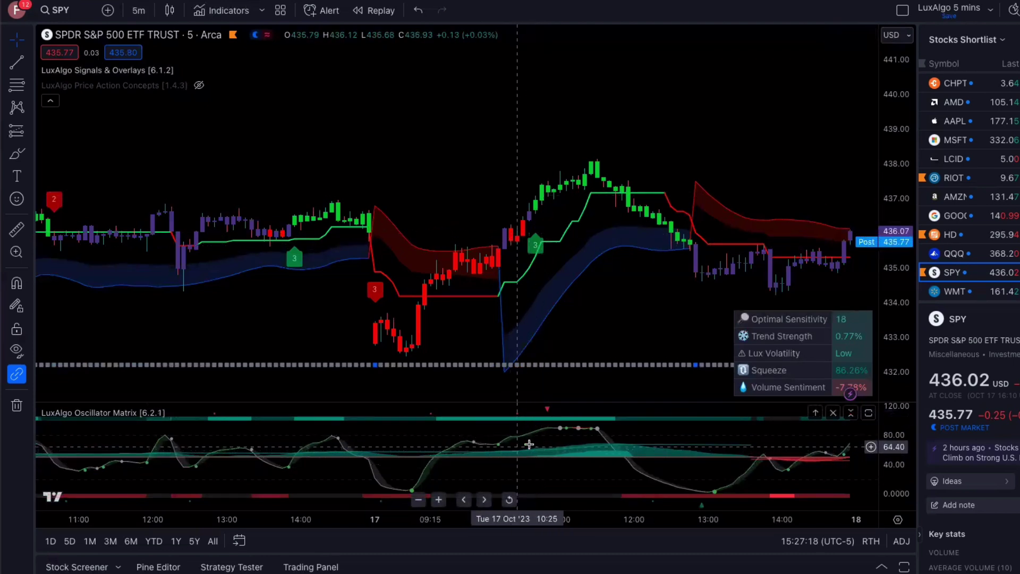
- Stretch the Oscillator Matrix pane to fill the chart, then restore the price chart above it
left_click_drag(509, 402, 516, 336)
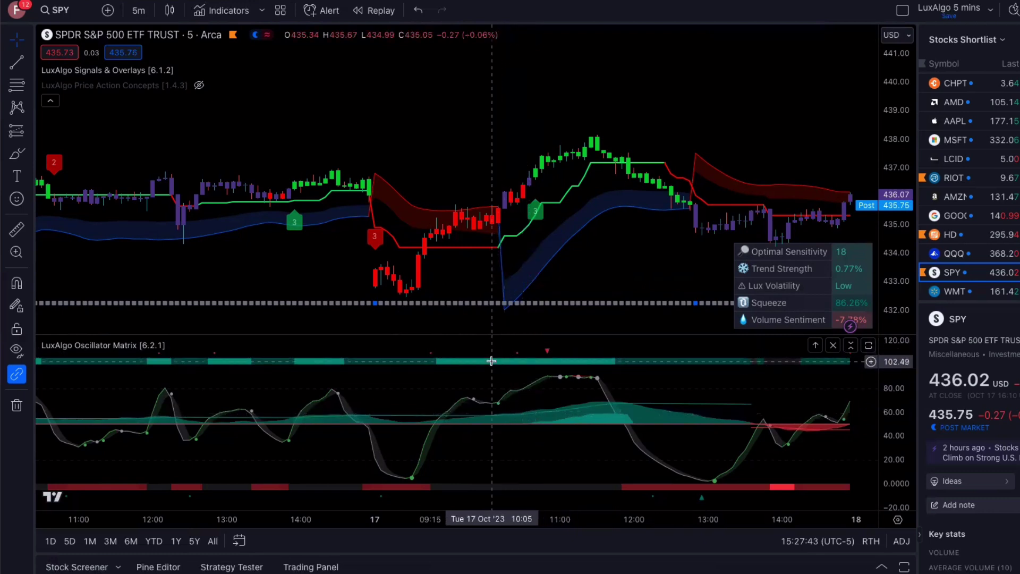
left_click_drag(491, 334, 562, 49)
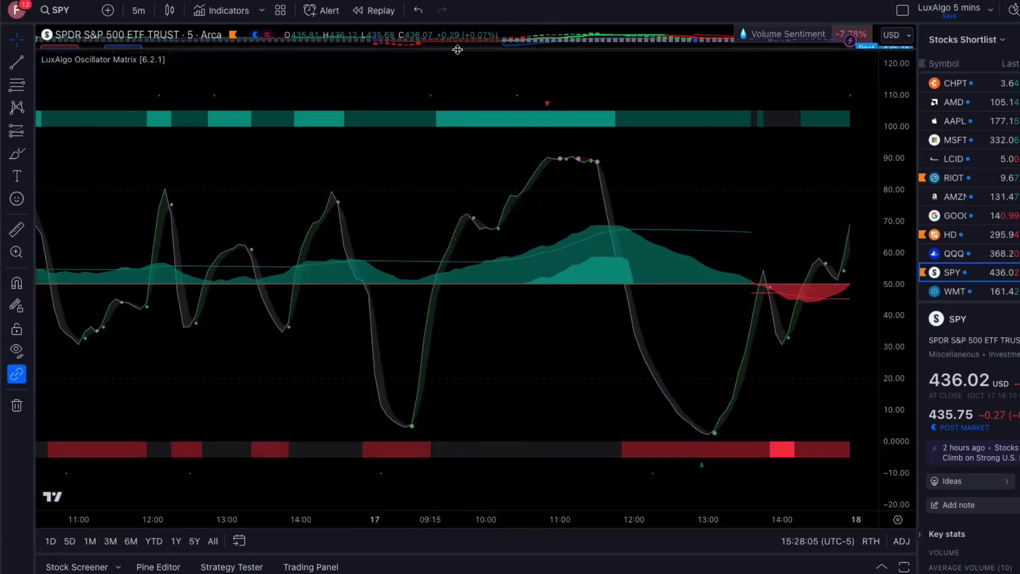
double_click(447, 224)
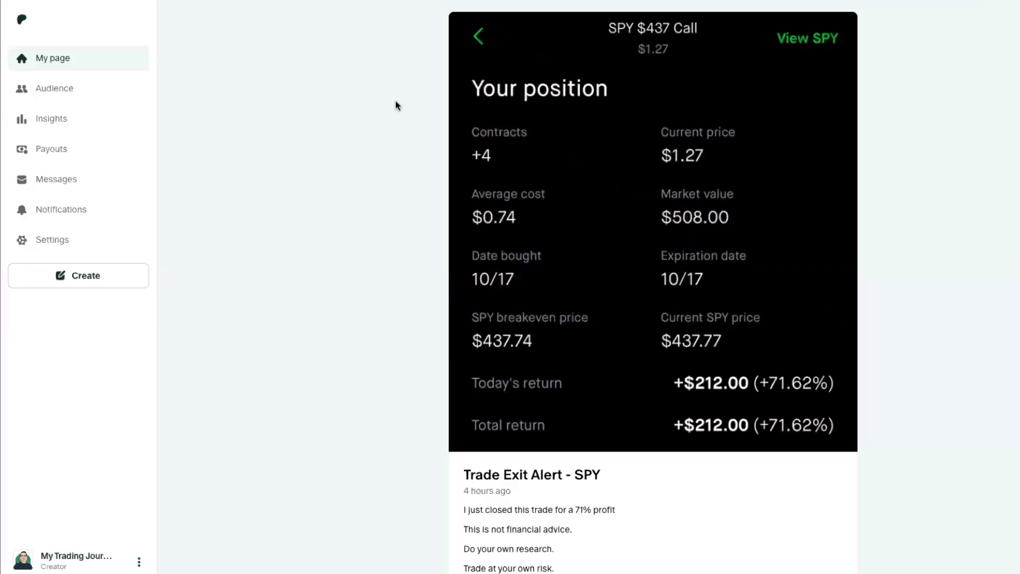
left_click(569, 188)
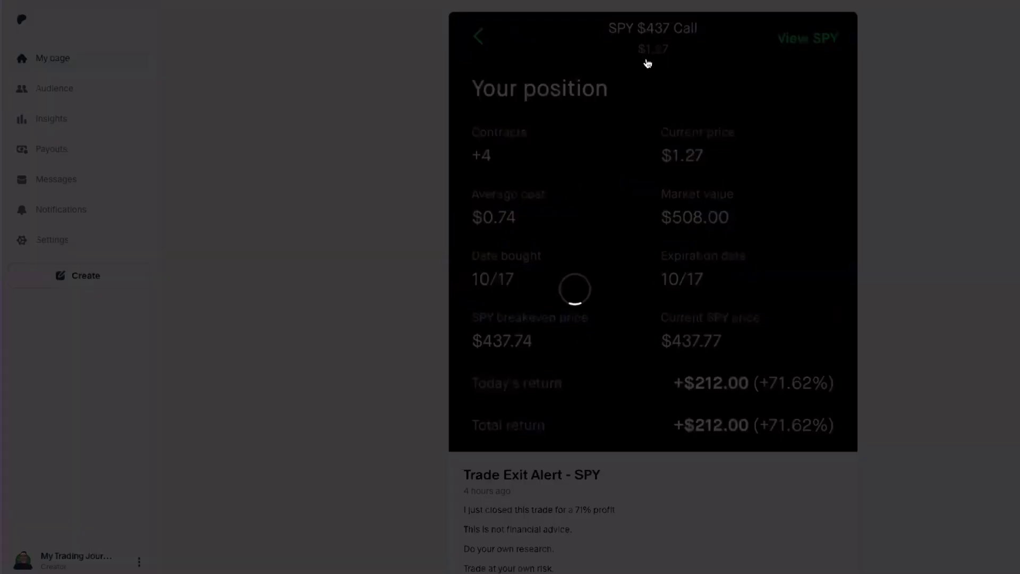
key("Escape")
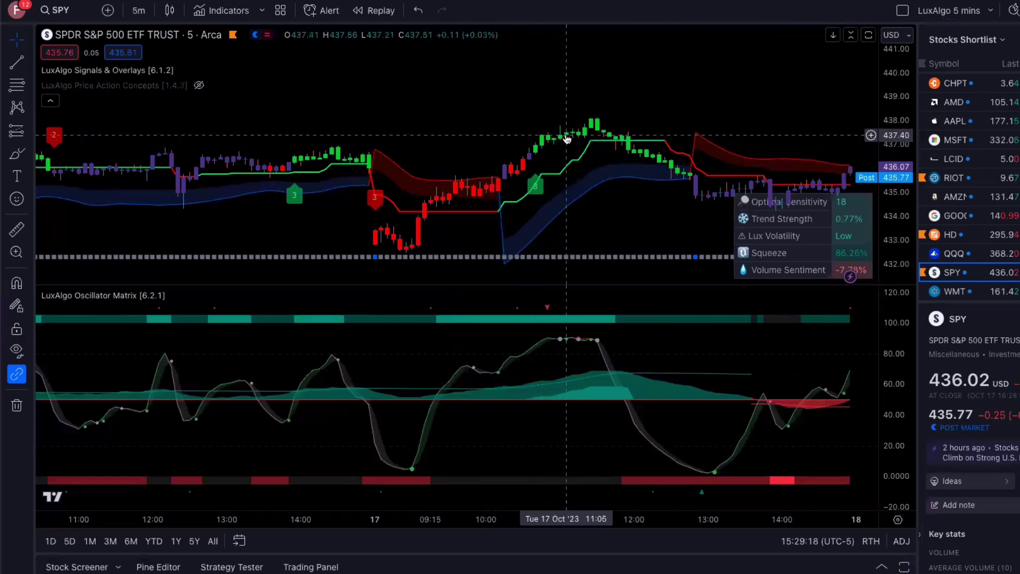
left_click(184, 71)
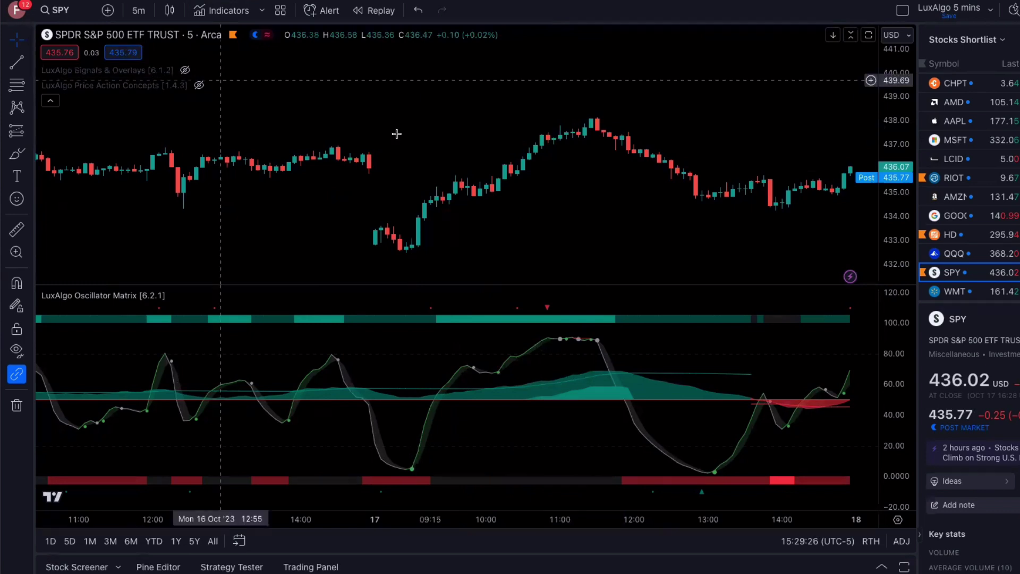
left_click(185, 71)
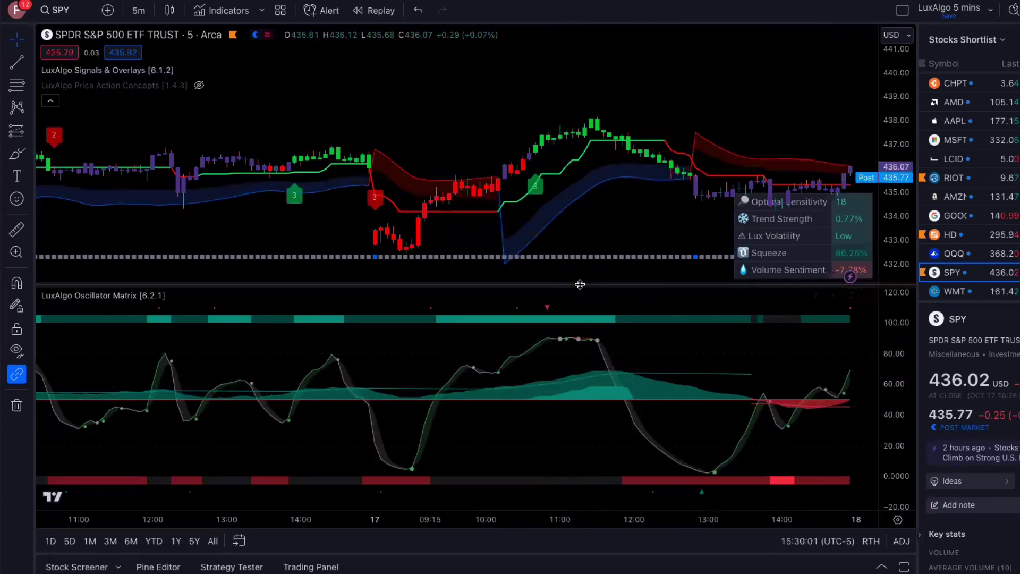
- Move the pane divider up, then below its original spot, and shift the candles slightly up
left_click_drag(580, 284, 602, 158)
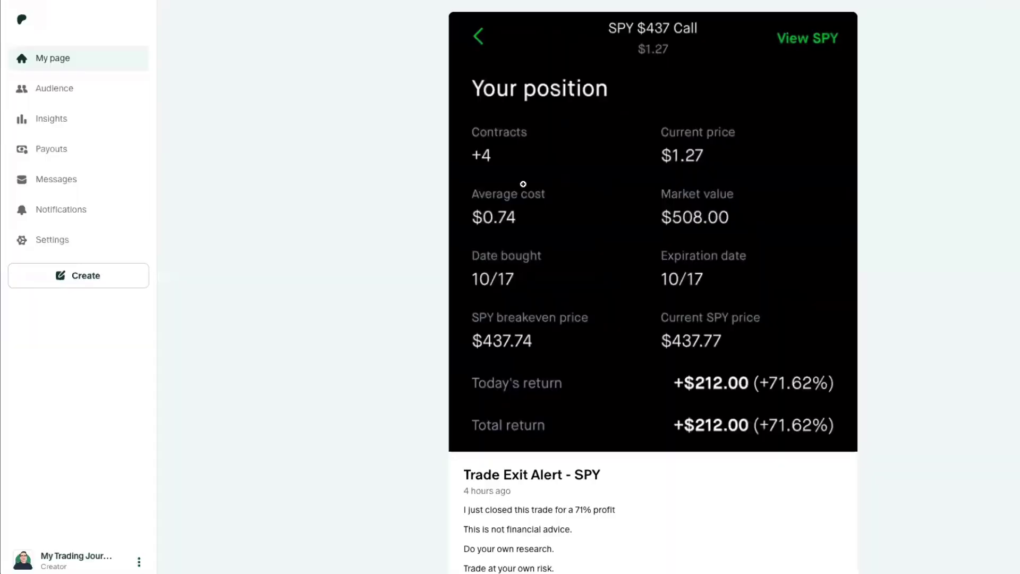
scroll(555, 215, "down", 1)
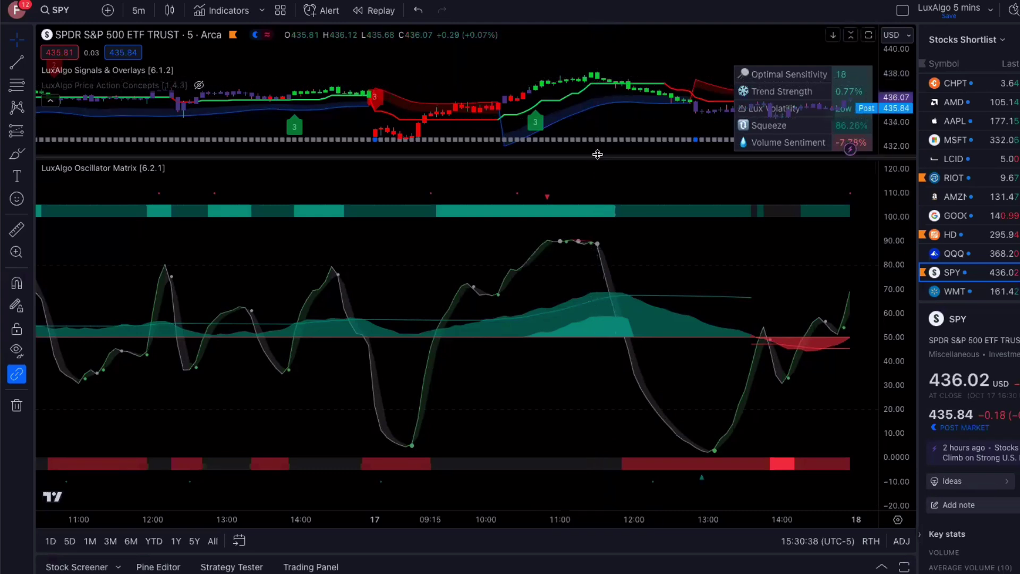
left_click_drag(597, 155, 596, 270)
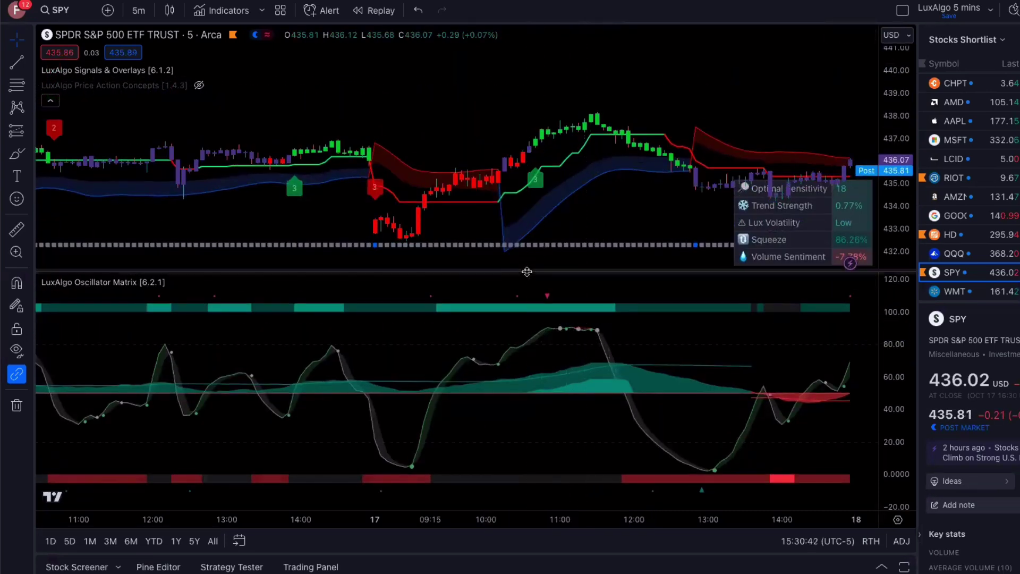
left_click_drag(527, 271, 523, 304)
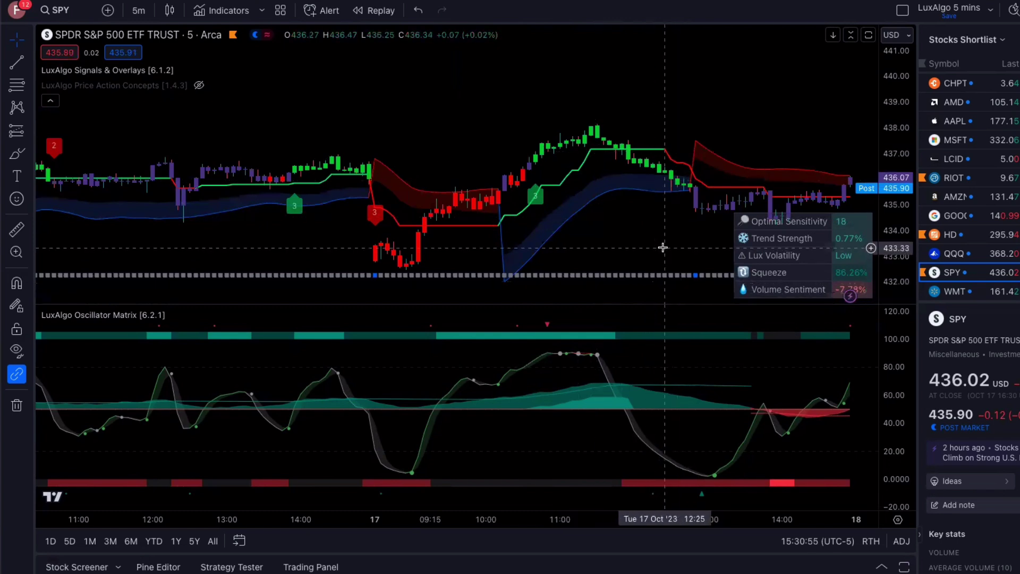
left_click_drag(662, 246, 661, 220)
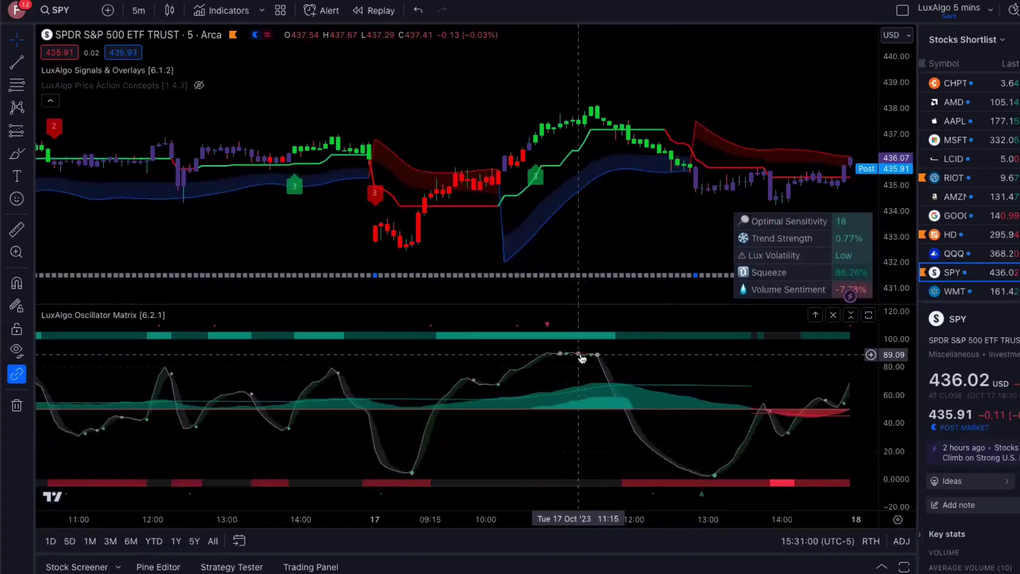
scroll(365, 292, "left", 10)
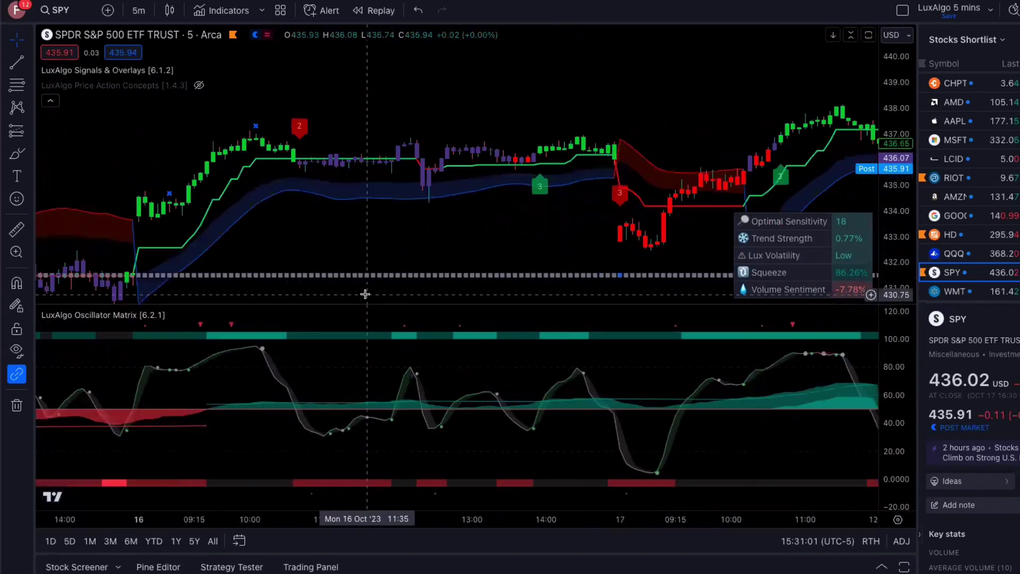
scroll(364, 294, "left", 6)
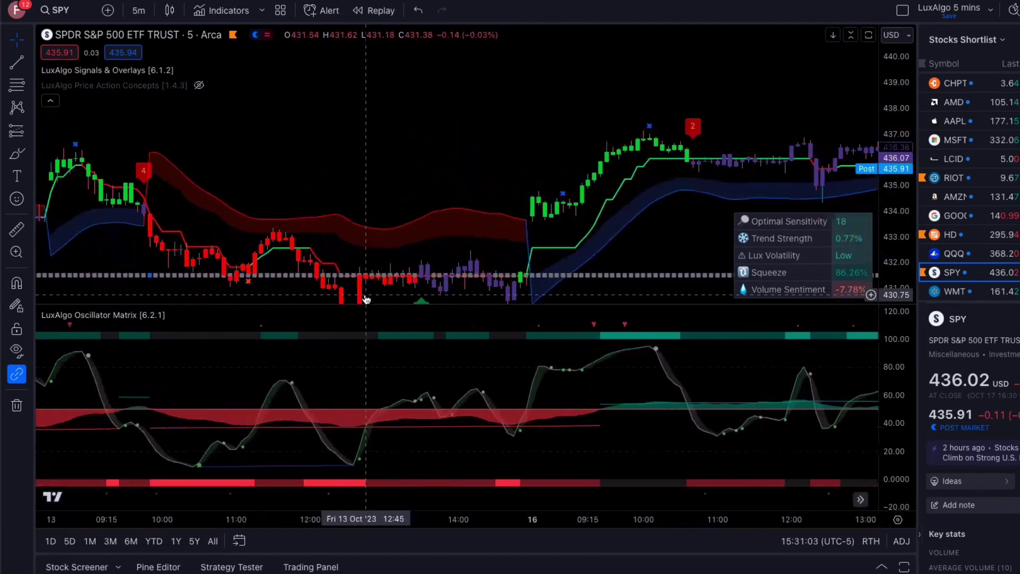
left_click_drag(393, 241, 402, 149)
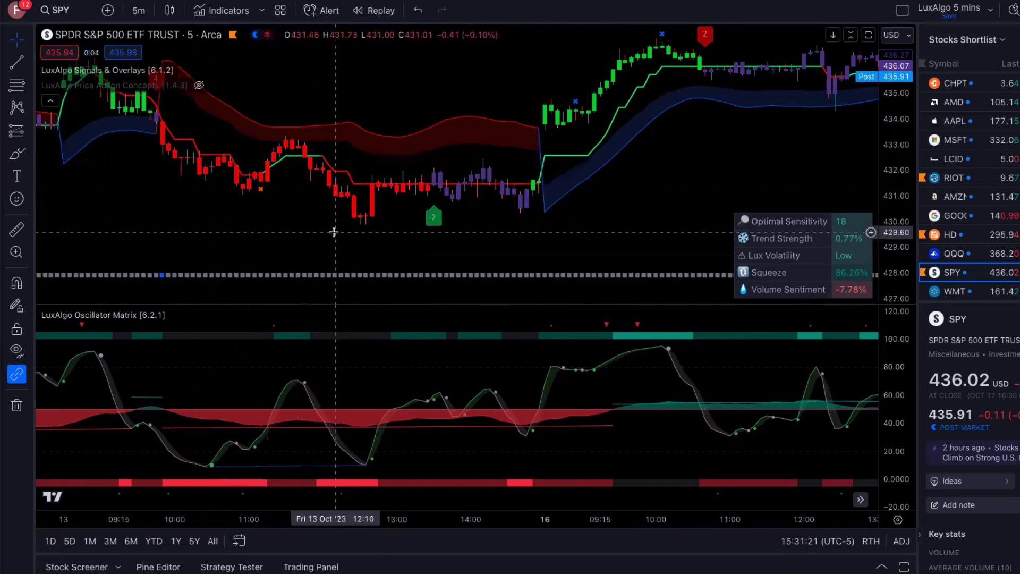
left_click_drag(396, 263, 424, 266)
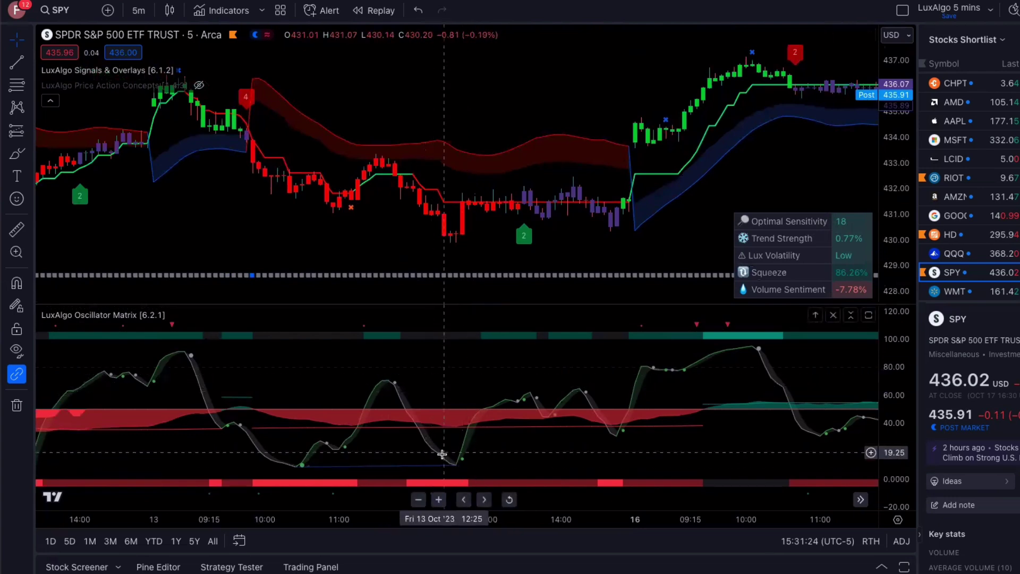
left_click_drag(364, 284, 526, 276)
scroll(389, 266, "left", 15)
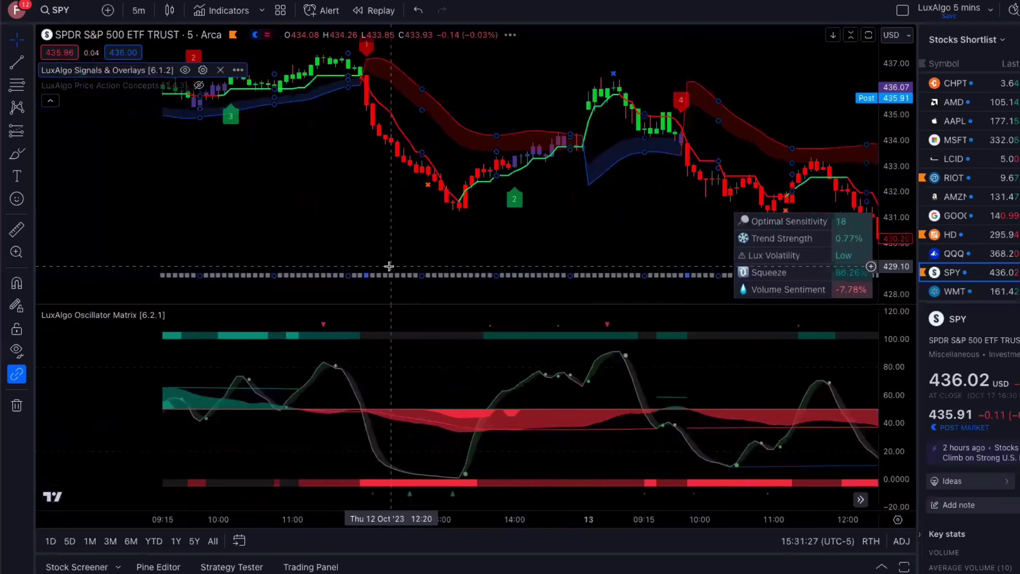
left_click_drag(380, 270, 317, 269)
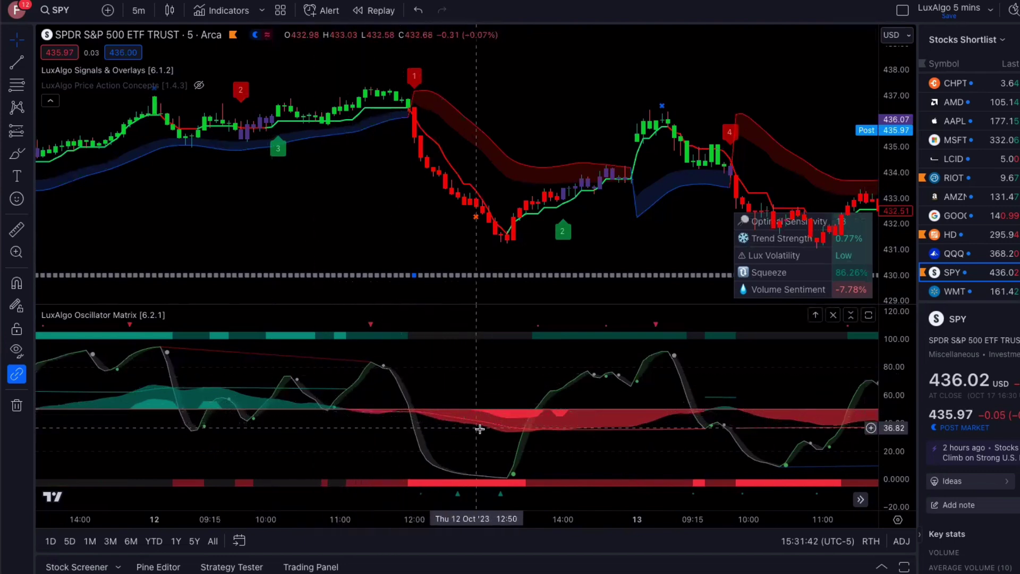
scroll(619, 232, "right", 10)
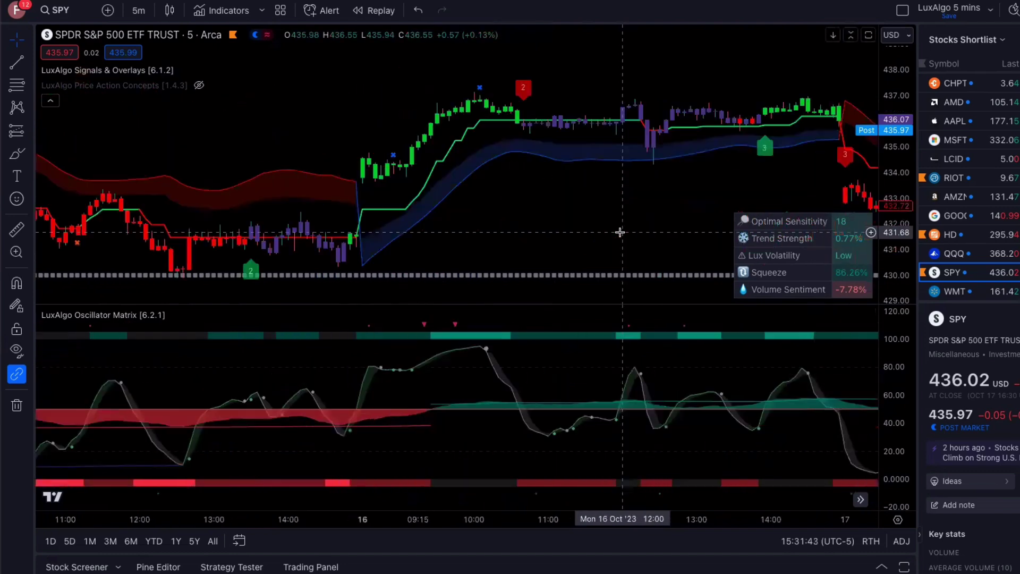
scroll(619, 232, "right", 10)
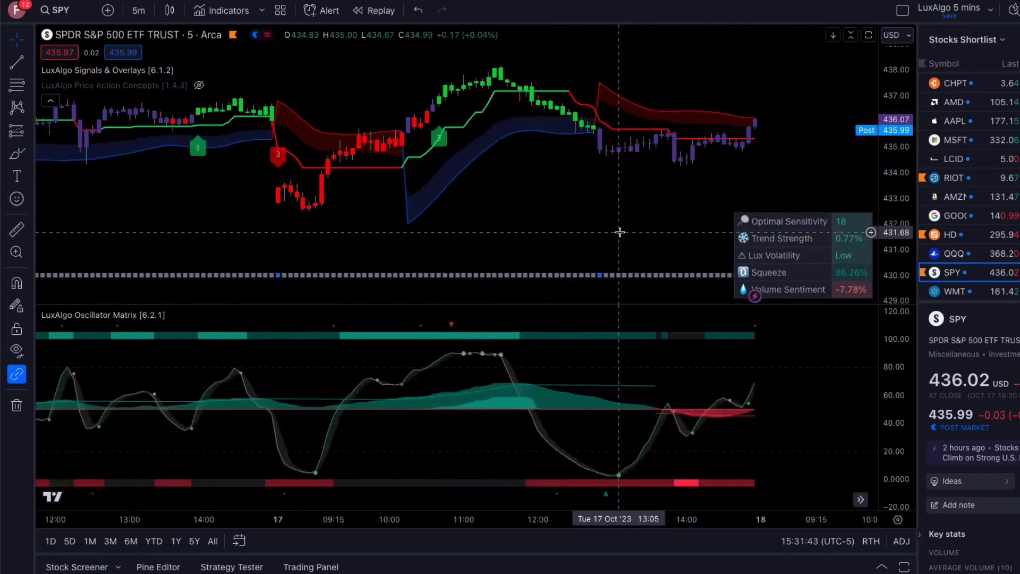
left_click_drag(525, 222, 492, 268)
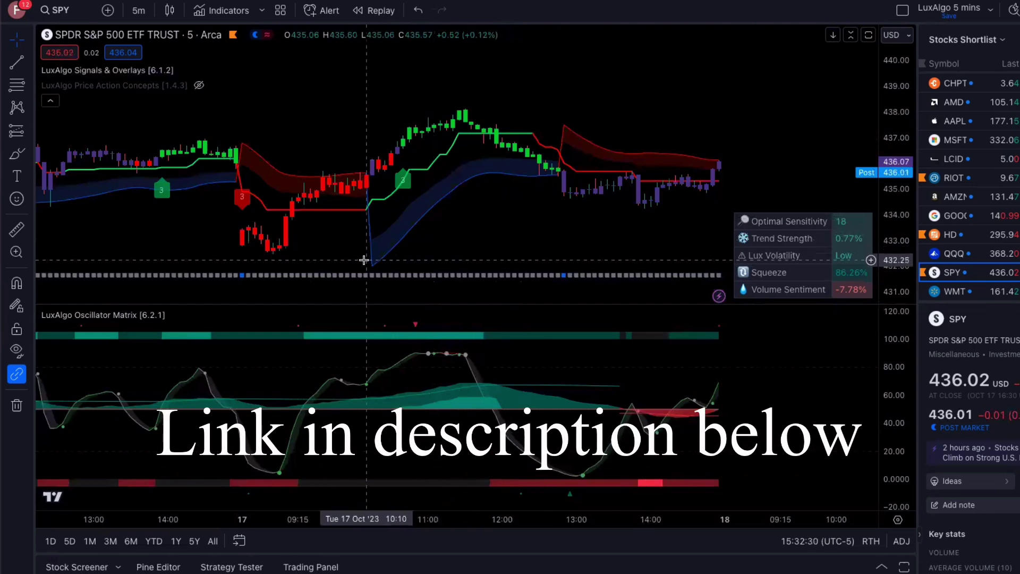
mouse_move(456, 238)
left_mouse_down()
mouse_move(512, 238)
mouse_move(437, 240)
left_mouse_up()
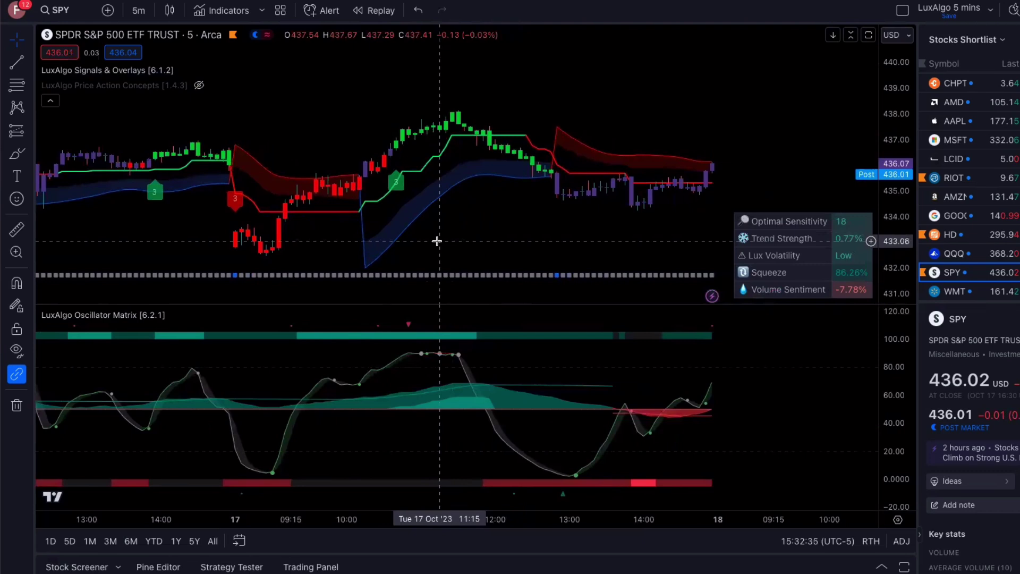